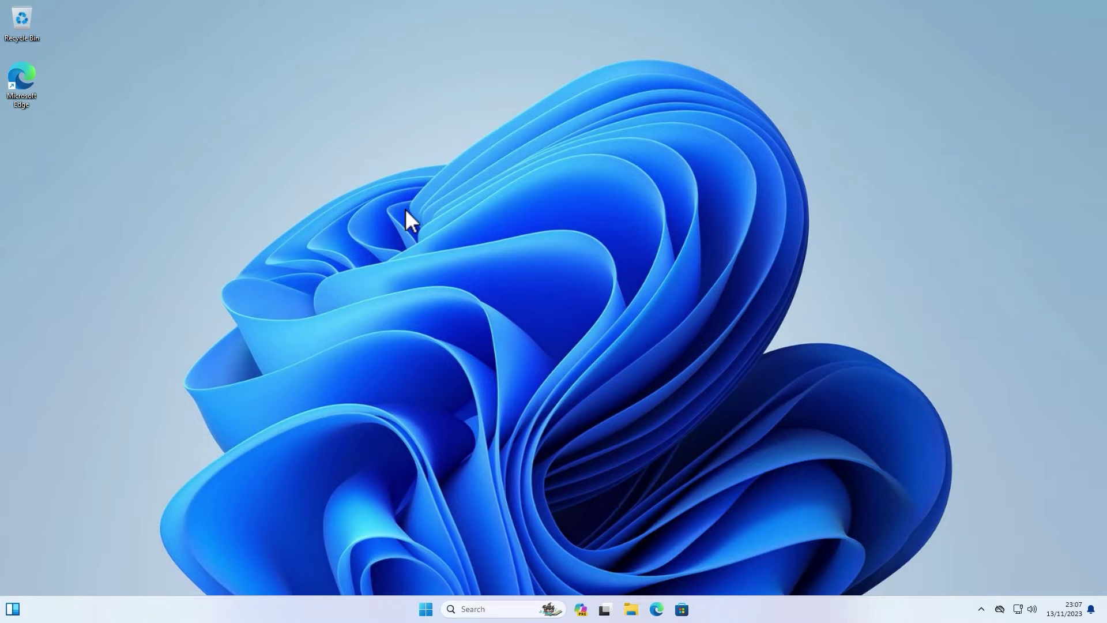
left_click(494, 609)
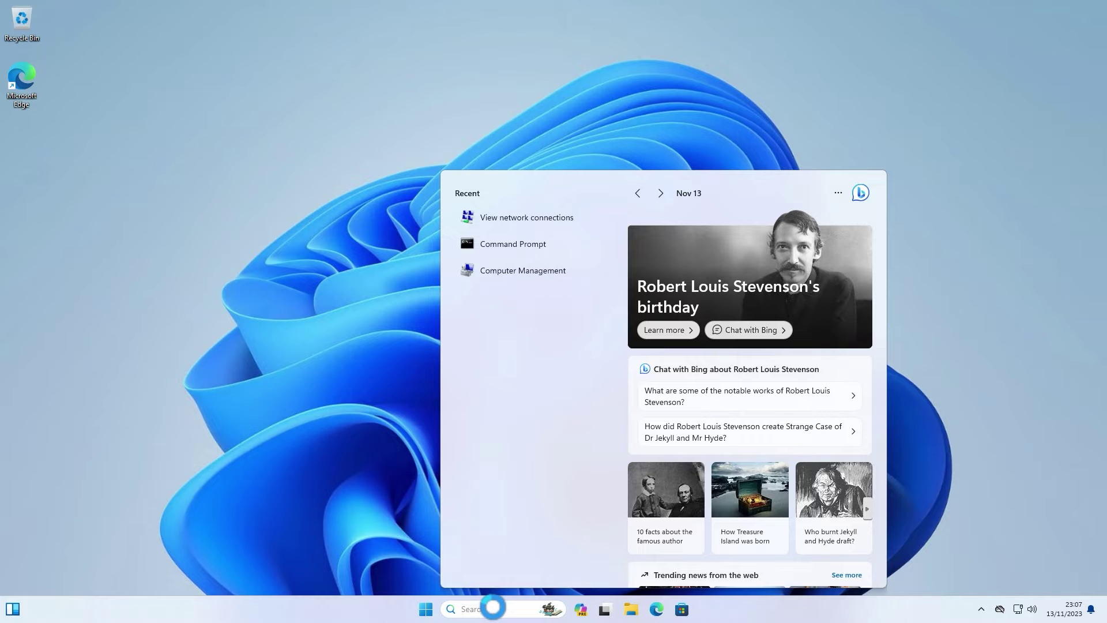
type("cmd")
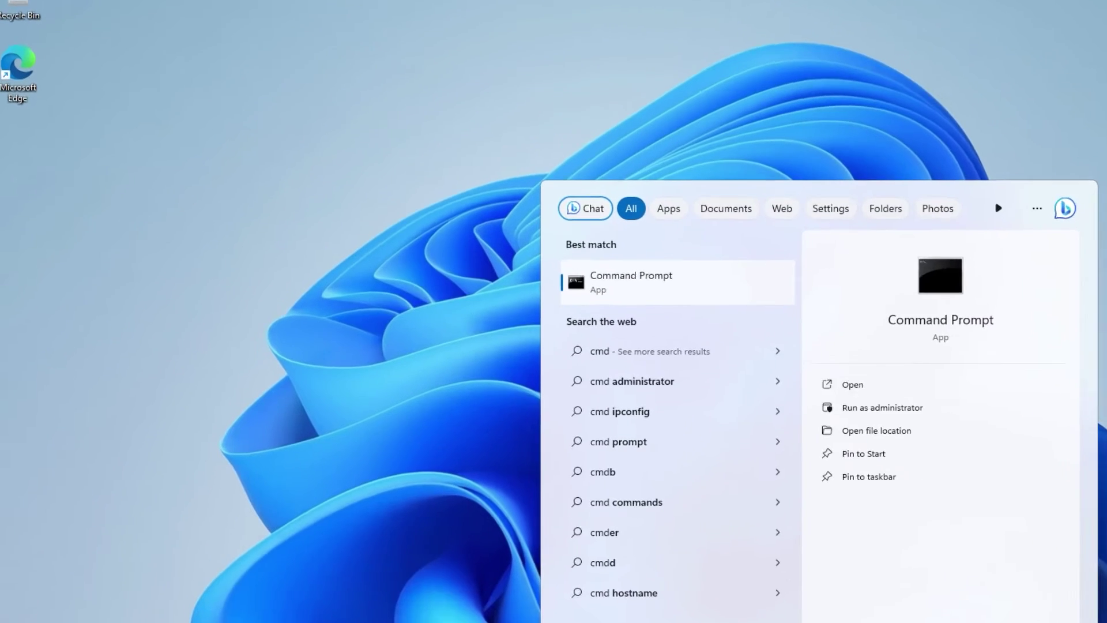
key("Return")
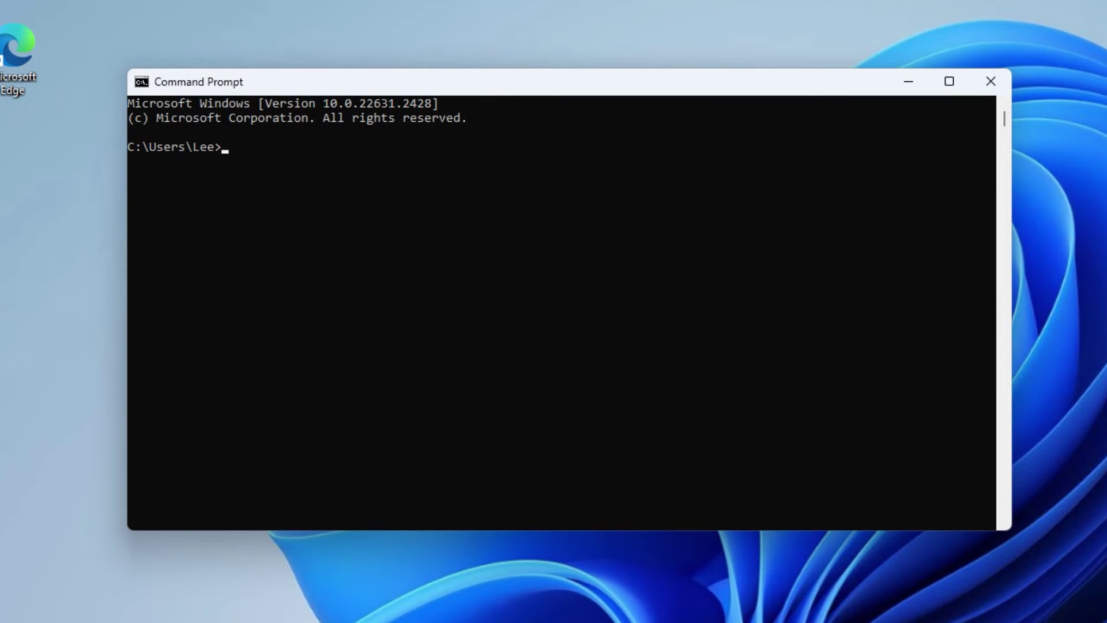
type("tracert www.google.com")
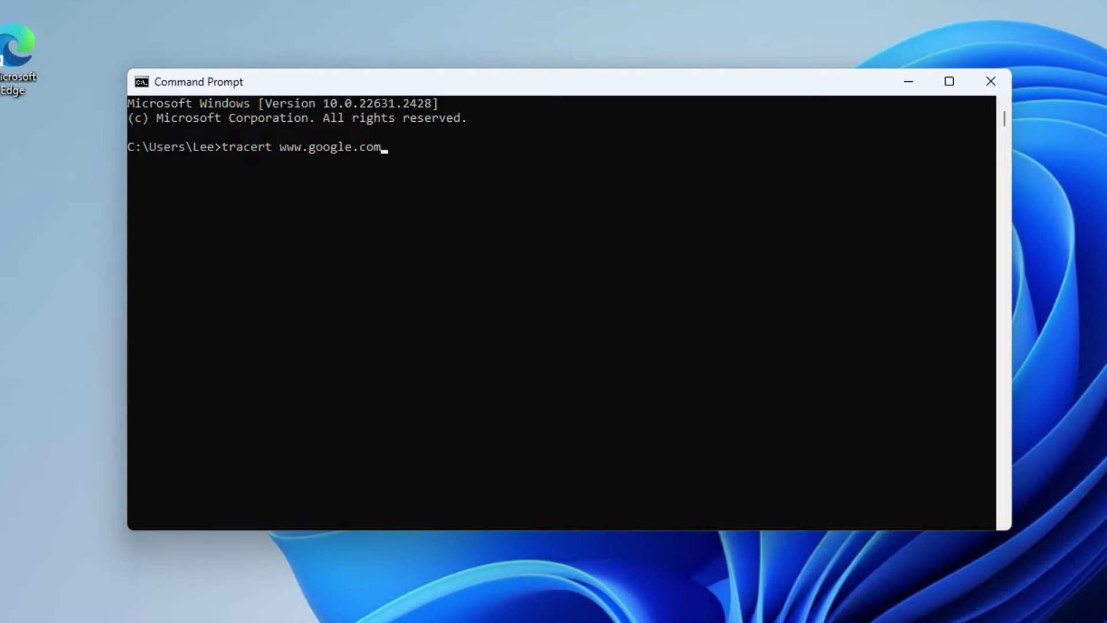
key("Return")
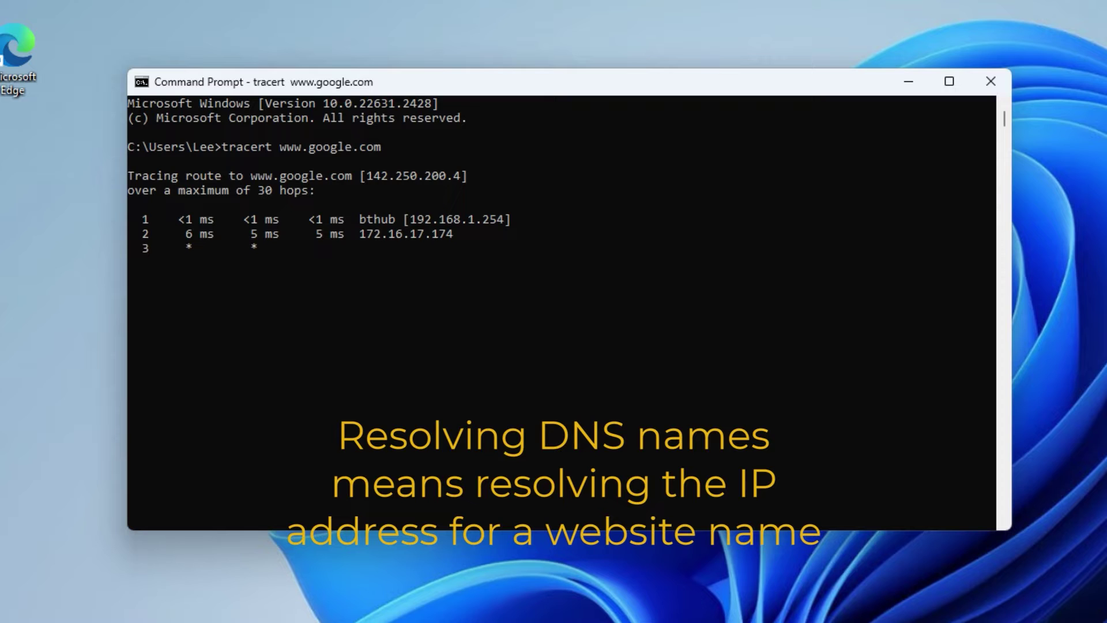
key("ctrl+c")
key("Up")
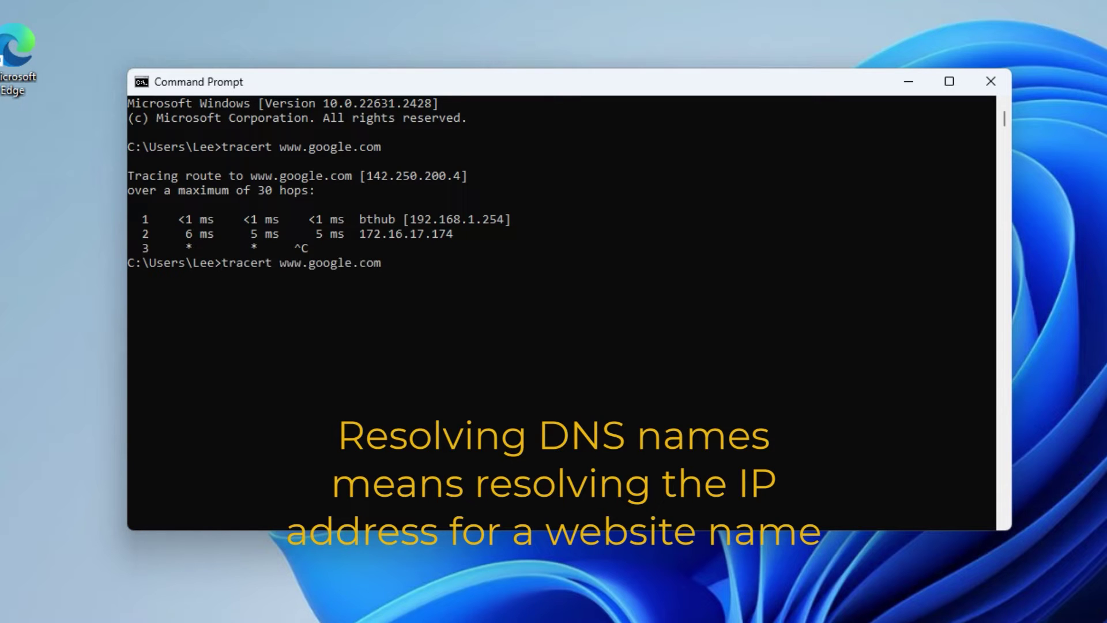
key("Left")
key("Left")
key("Left")
key("Left")
key("Left")
key("Left")
key("Left")
key("Left")
key("Left")
key("Left")
key("Left")
key("Left")
key("Left")
key("Left")
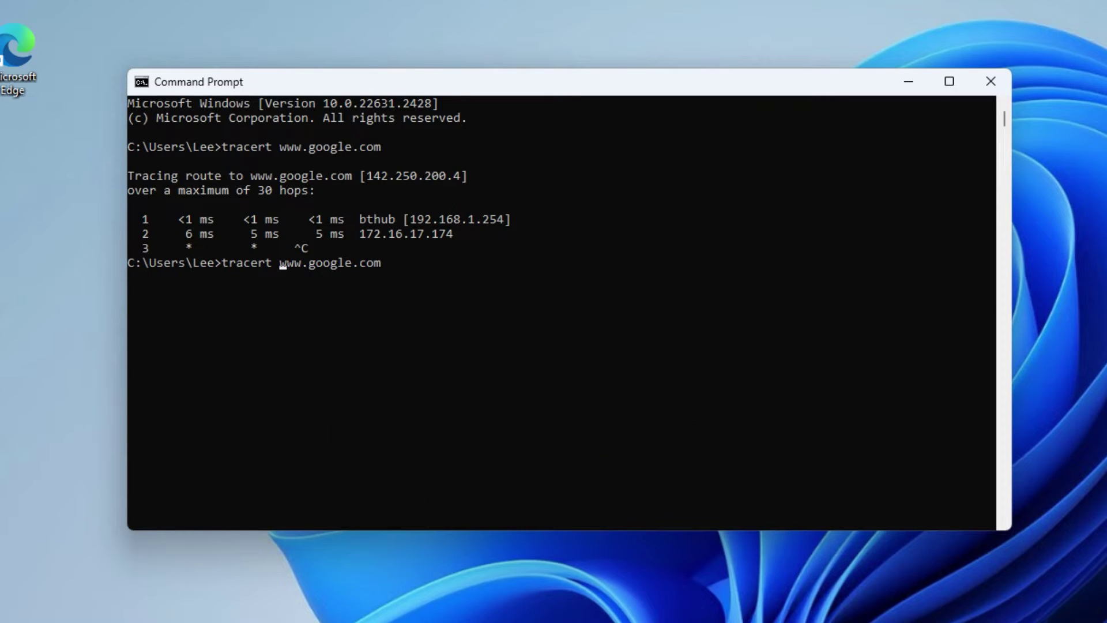
type("-d")
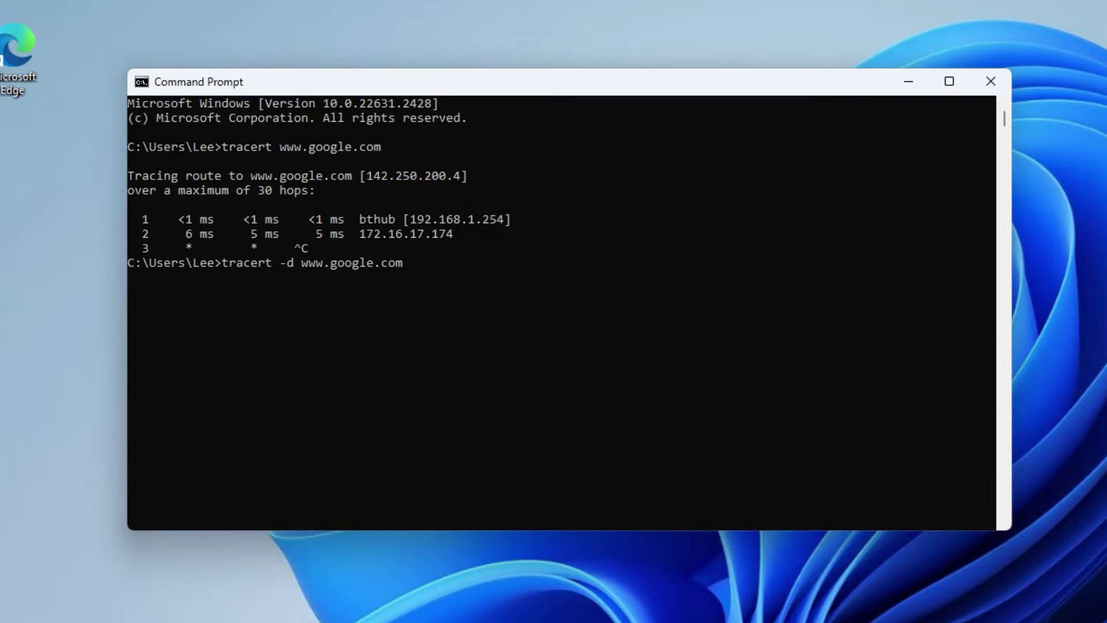
key("Return")
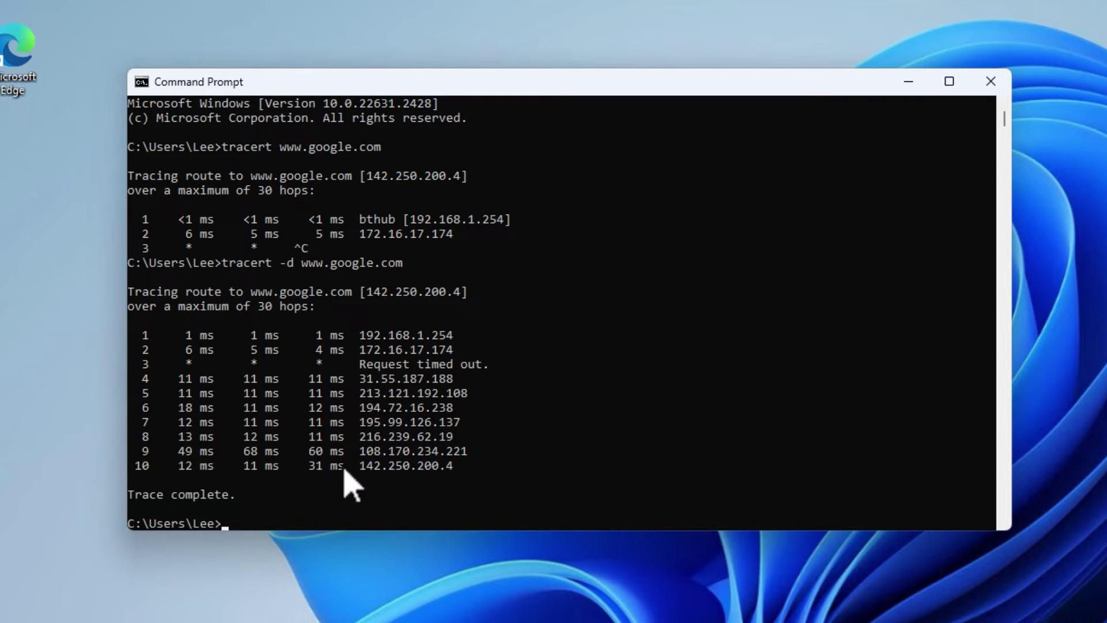
left_click_drag(465, 470, 106, 341)
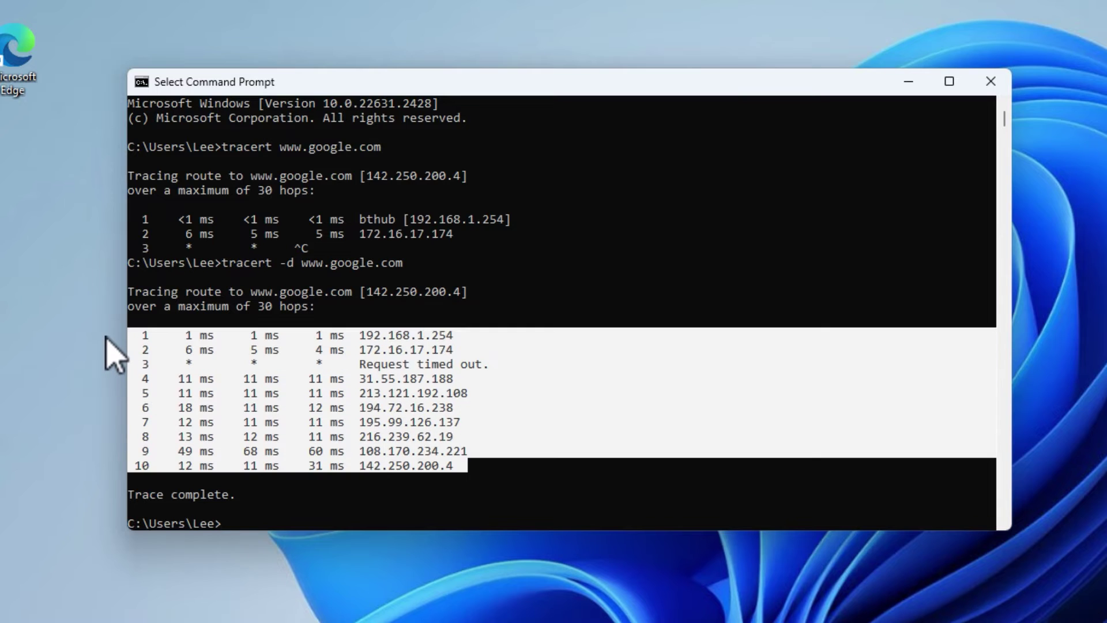
left_click(464, 495)
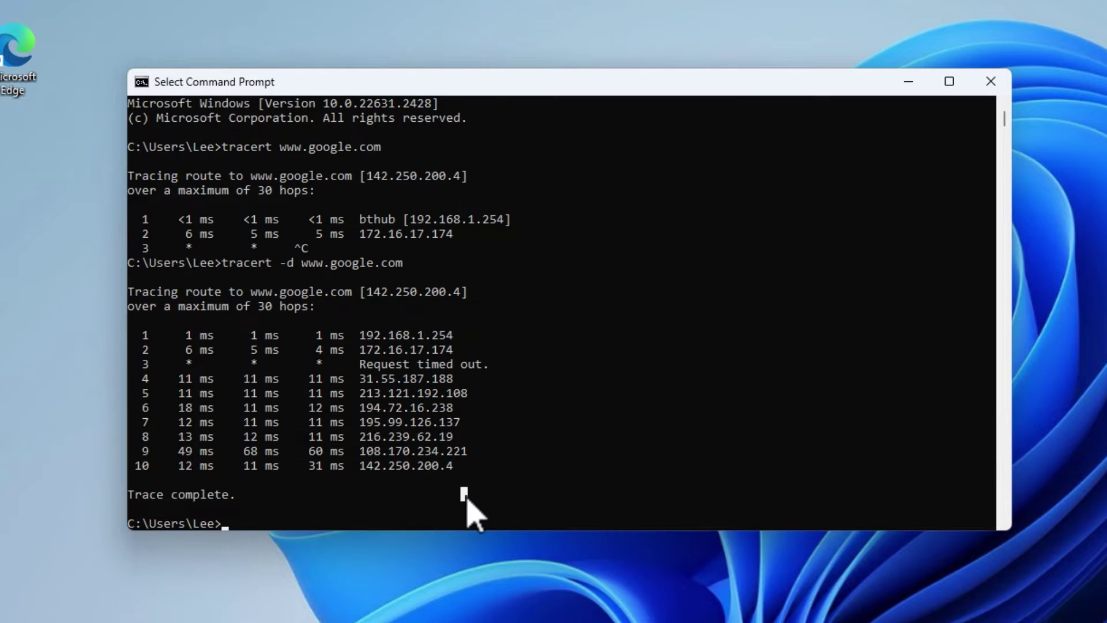
left_click(290, 468)
left_click_drag(310, 468, 351, 468)
left_click_drag(179, 437, 214, 437)
left_click(319, 466)
left_click(362, 495)
left_click(521, 399)
left_click(499, 472)
left_click(539, 386)
left_click(599, 390)
- Display the tracert usage help with tracert /?
key("Escape")
type("tracert ")
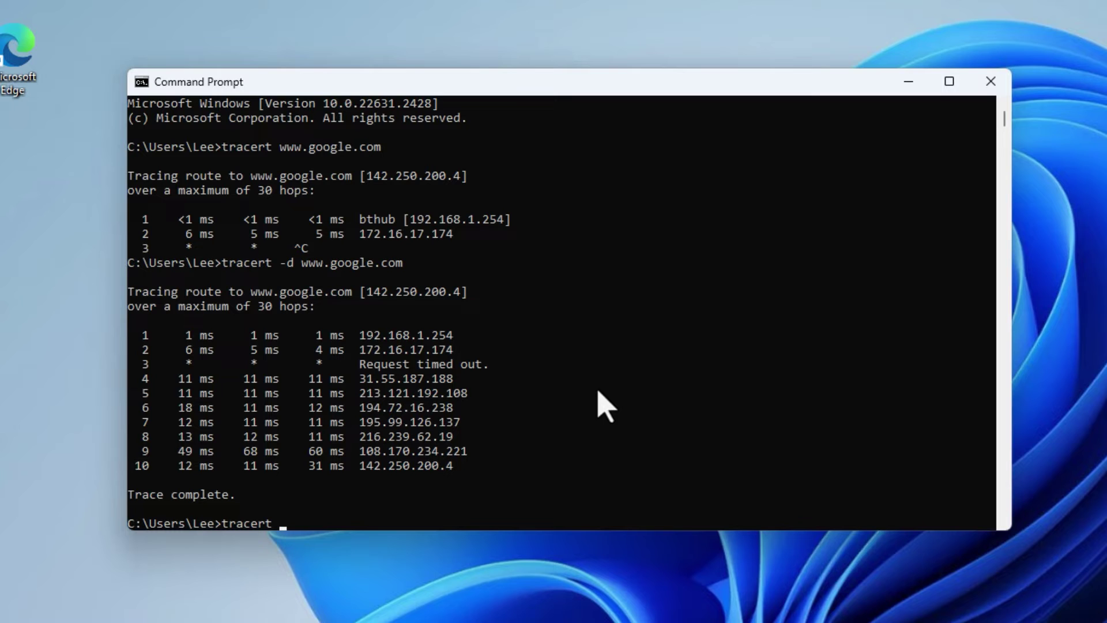
type("/?")
key("Return")
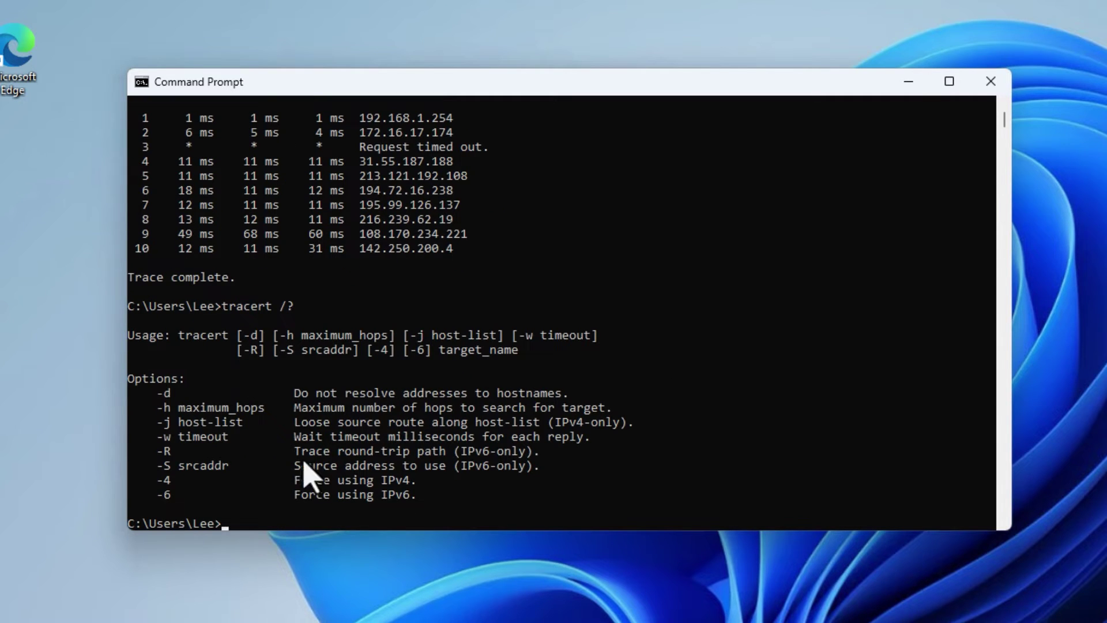
- Highlight the -6 and -4 option lines, then clear the selection
left_click_drag(158, 500, 420, 499)
left_click_drag(158, 482, 430, 482)
left_click(638, 496)
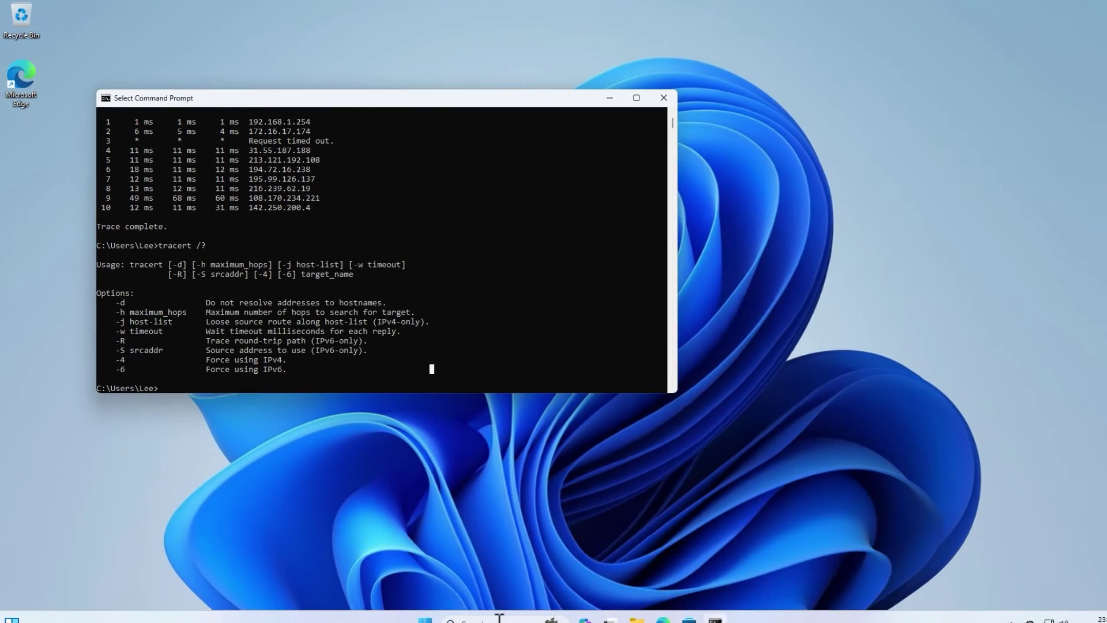
- Open View network connections from a search for 'network'
left_click(481, 609)
type("network")
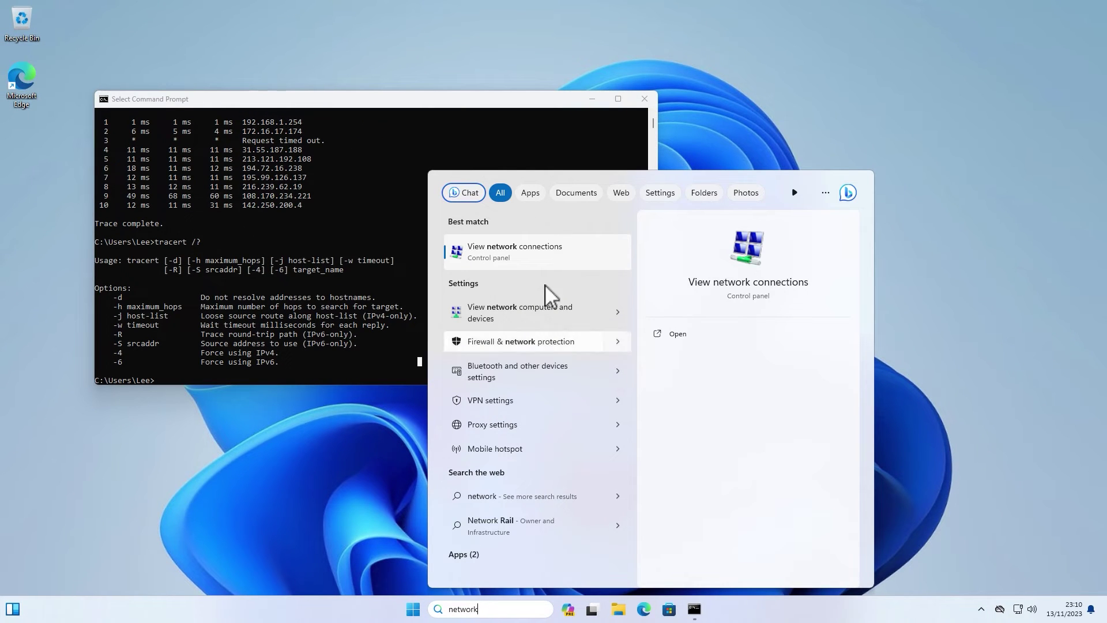
left_click(524, 260)
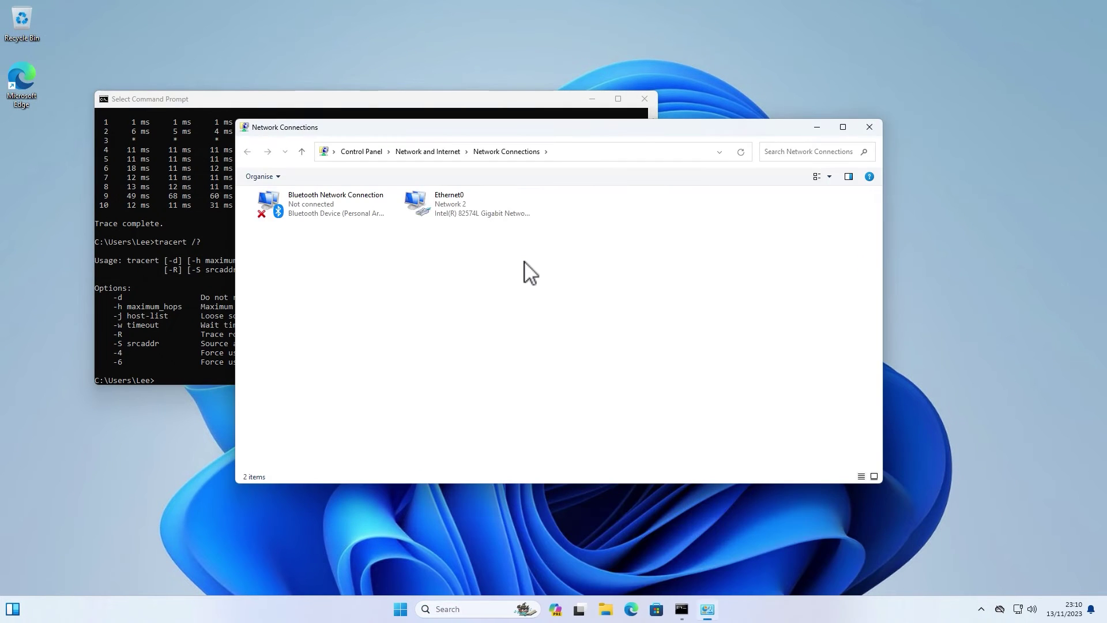
- View the Ethernet0 adapter properties, cancel them, and close Network Connections
right_click(453, 208)
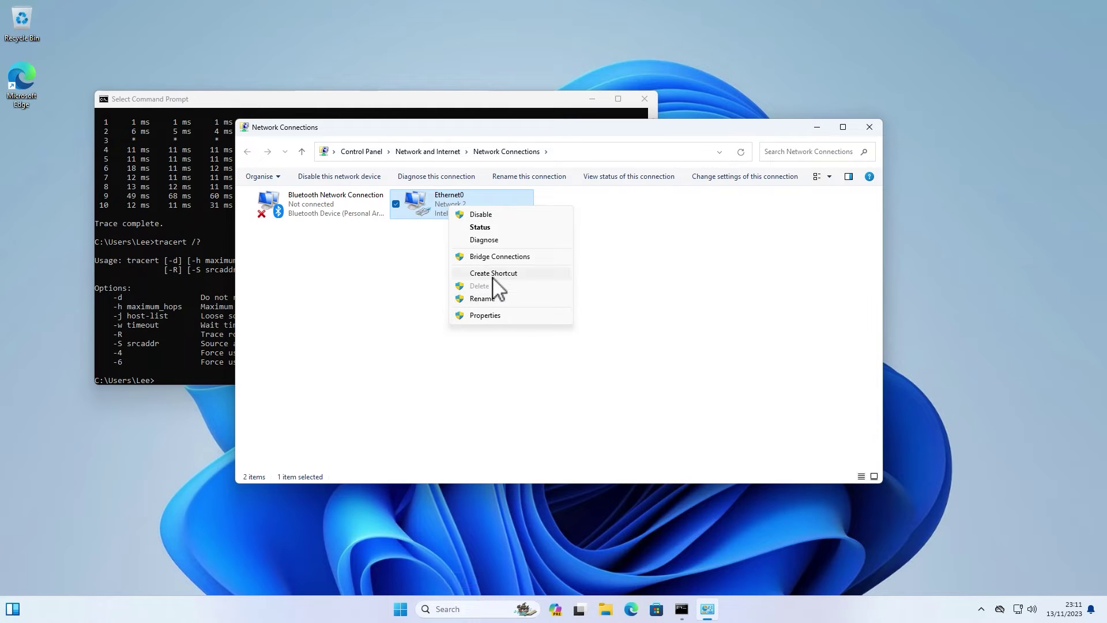
right_click(446, 197)
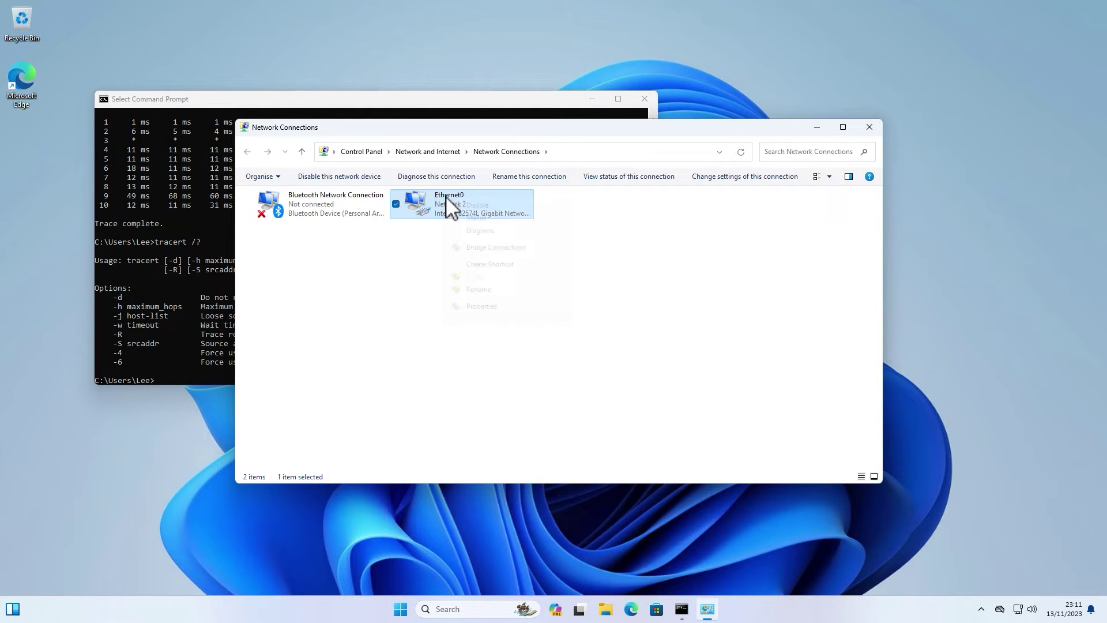
left_click(486, 307)
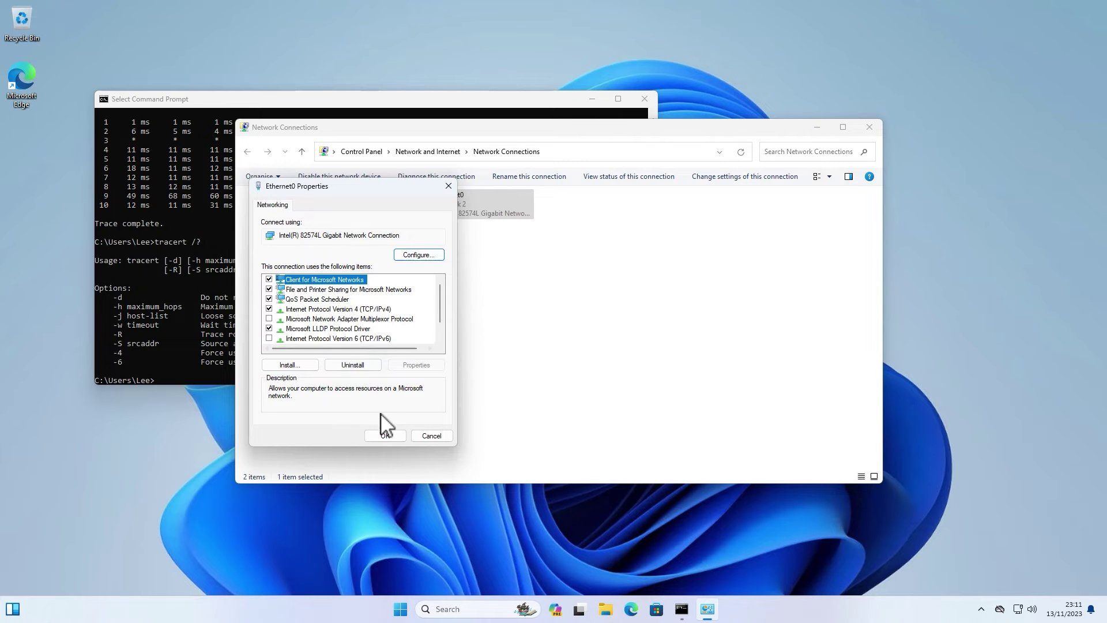
left_click(430, 436)
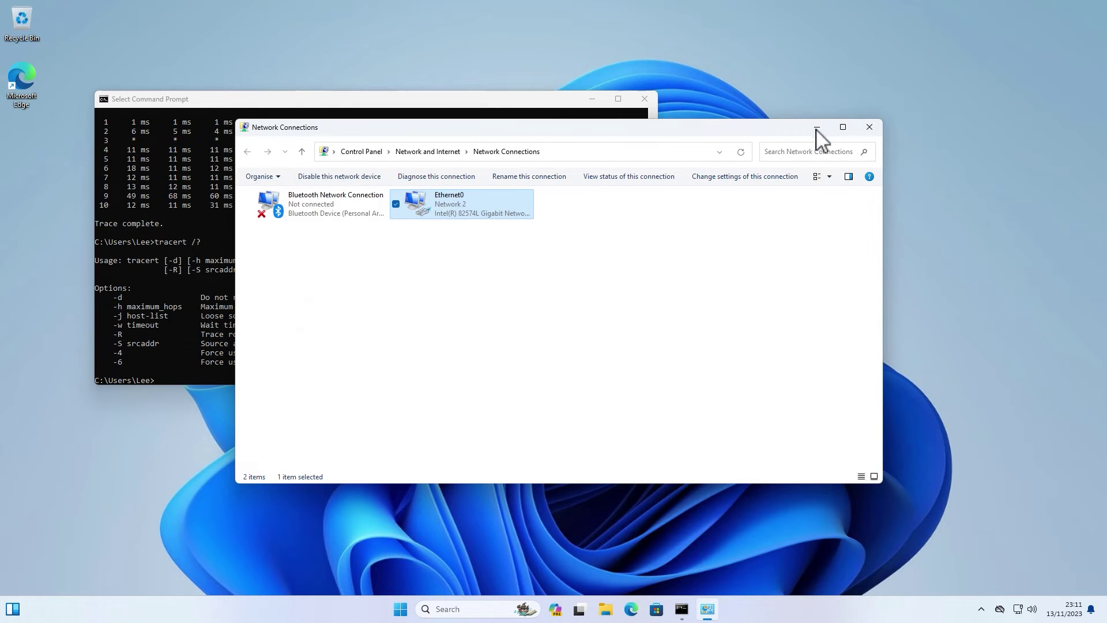
left_click(876, 124)
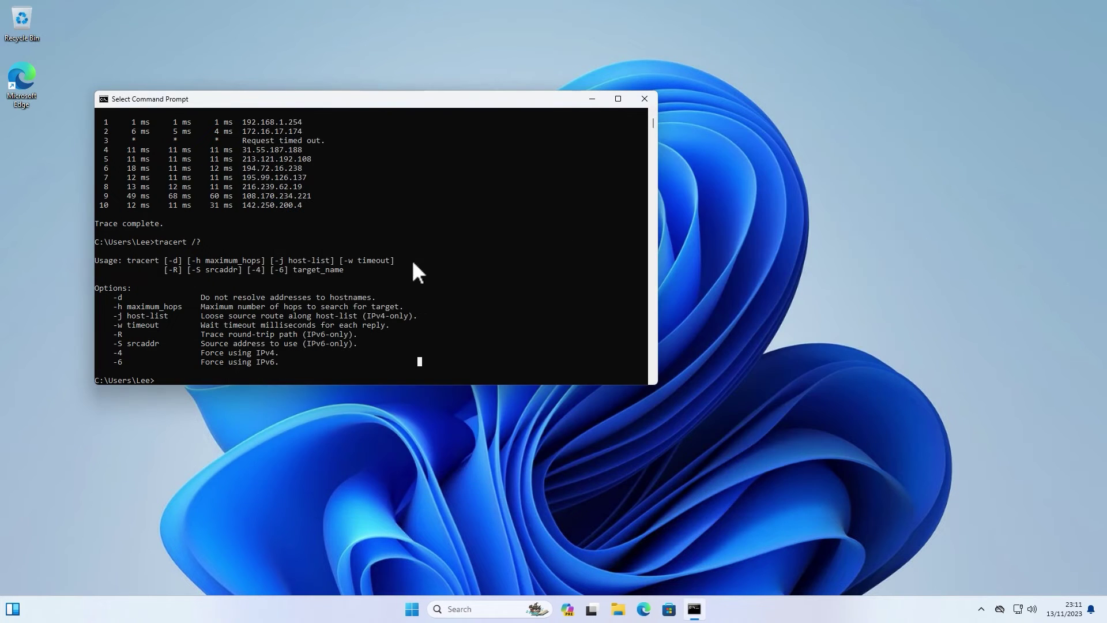
left_click(496, 267)
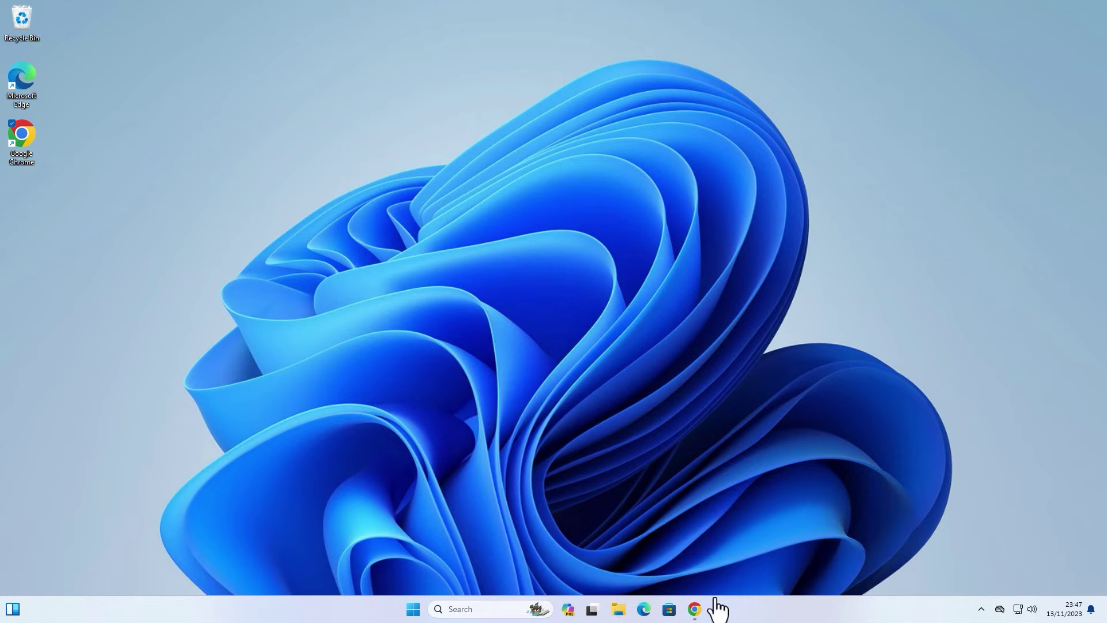
- Search Google in Chrome for 'winmtr'
mouse_move(699, 616)
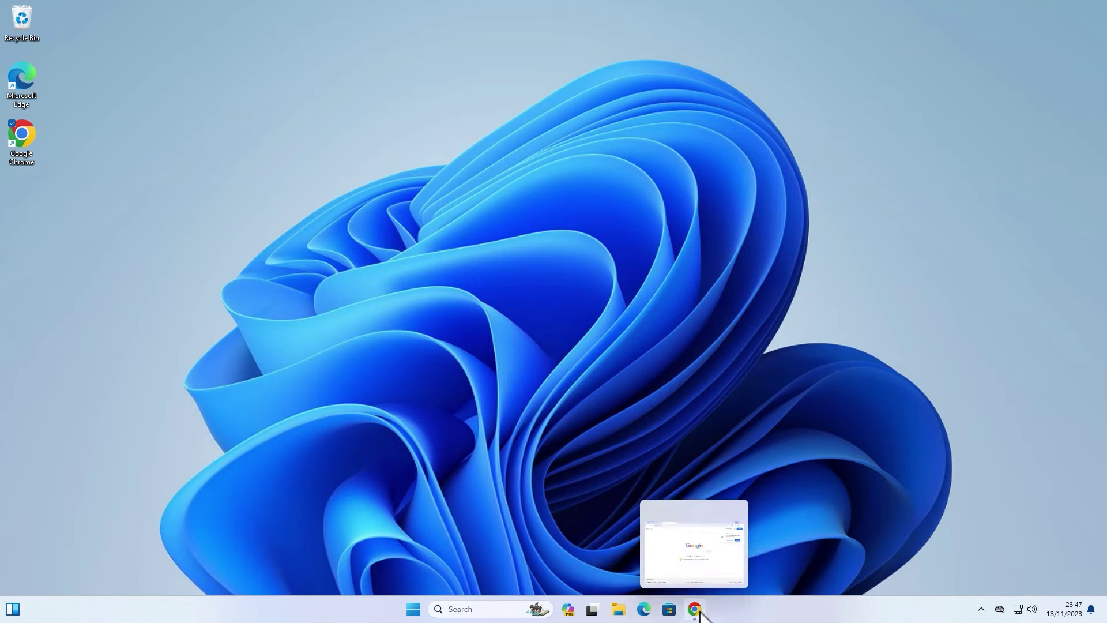
left_click(686, 574)
left_click(455, 323)
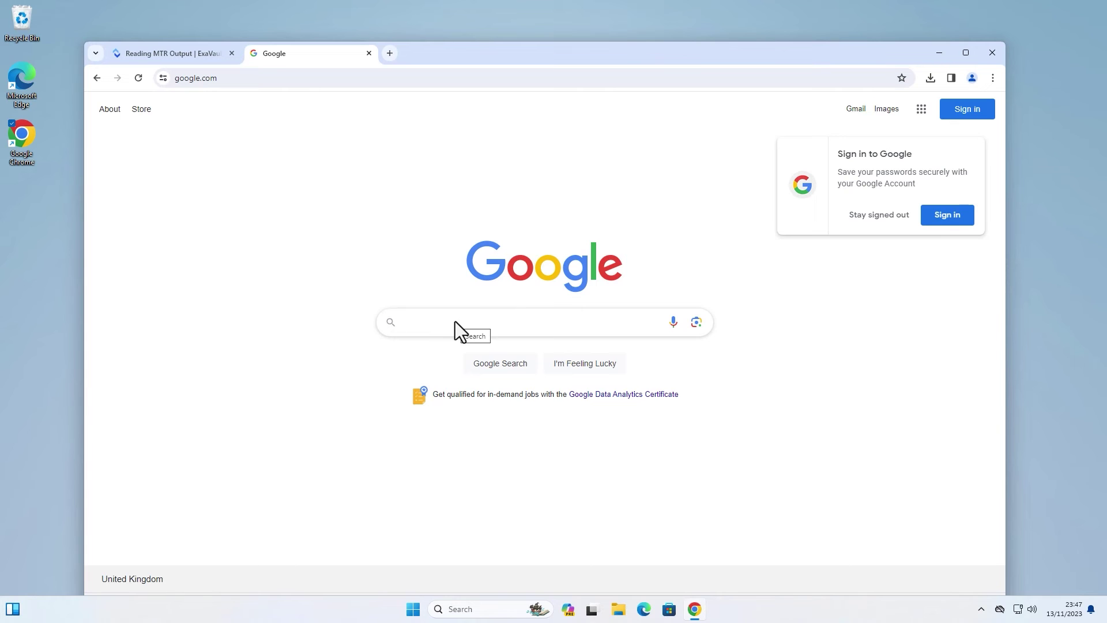
type("wint")
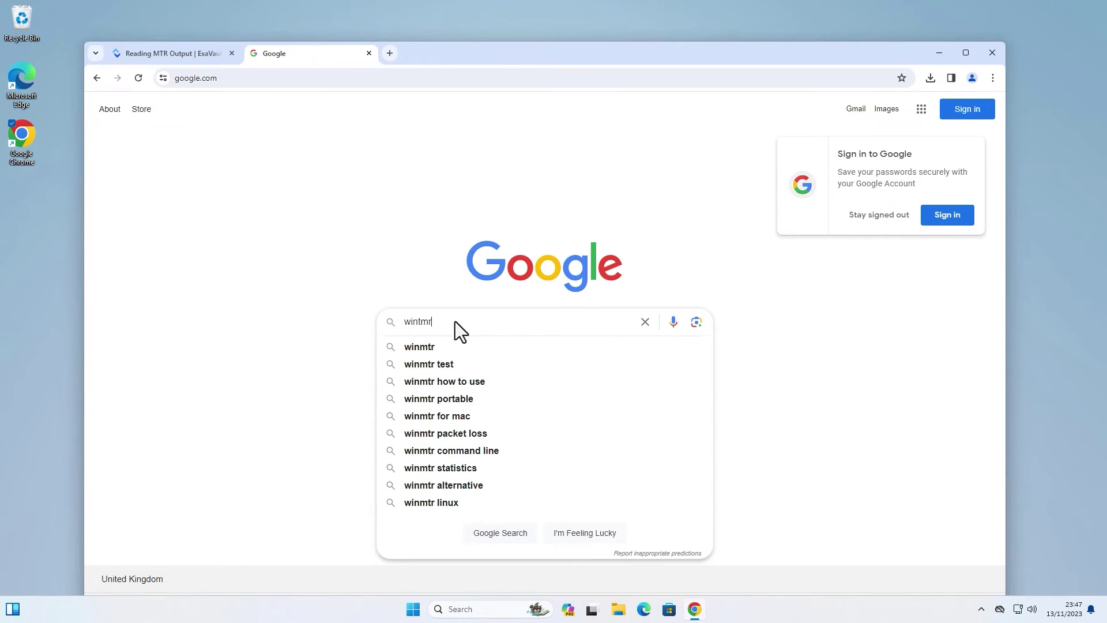
key("BackSpace")
type("mtr")
key("Return")
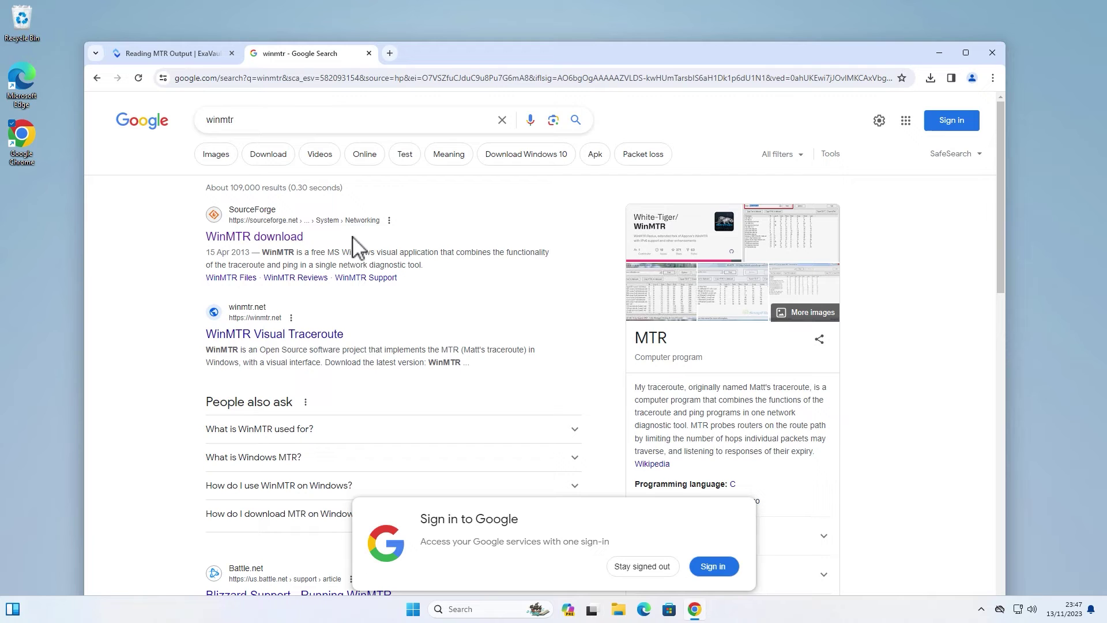
- Download WinMTR-v092.zip from the SourceForge WinMTR page
left_click(267, 237)
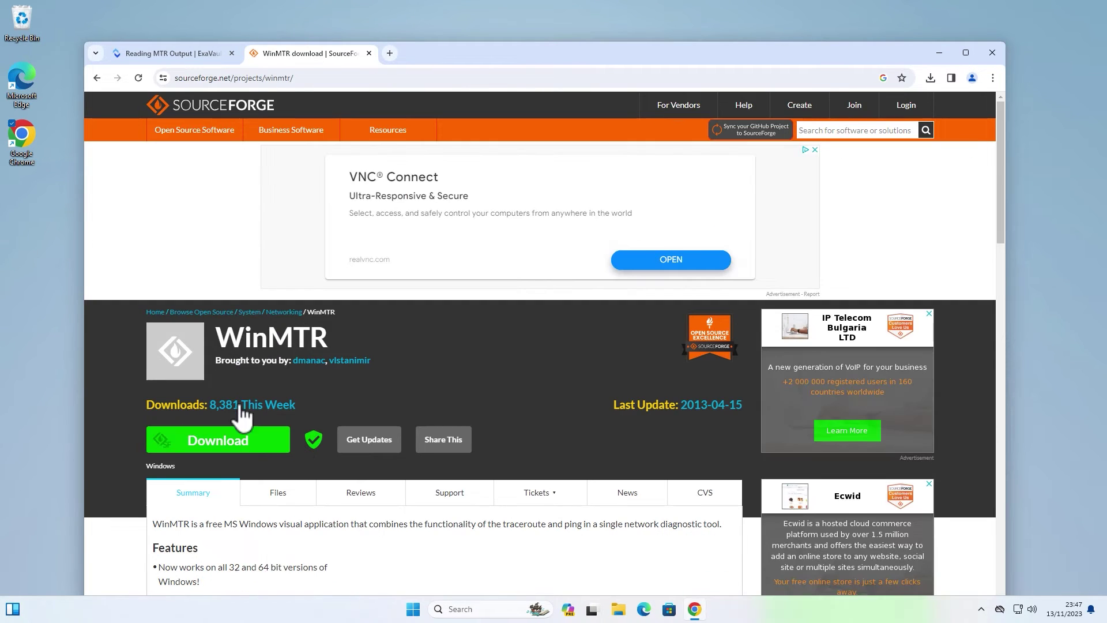
left_click(238, 445)
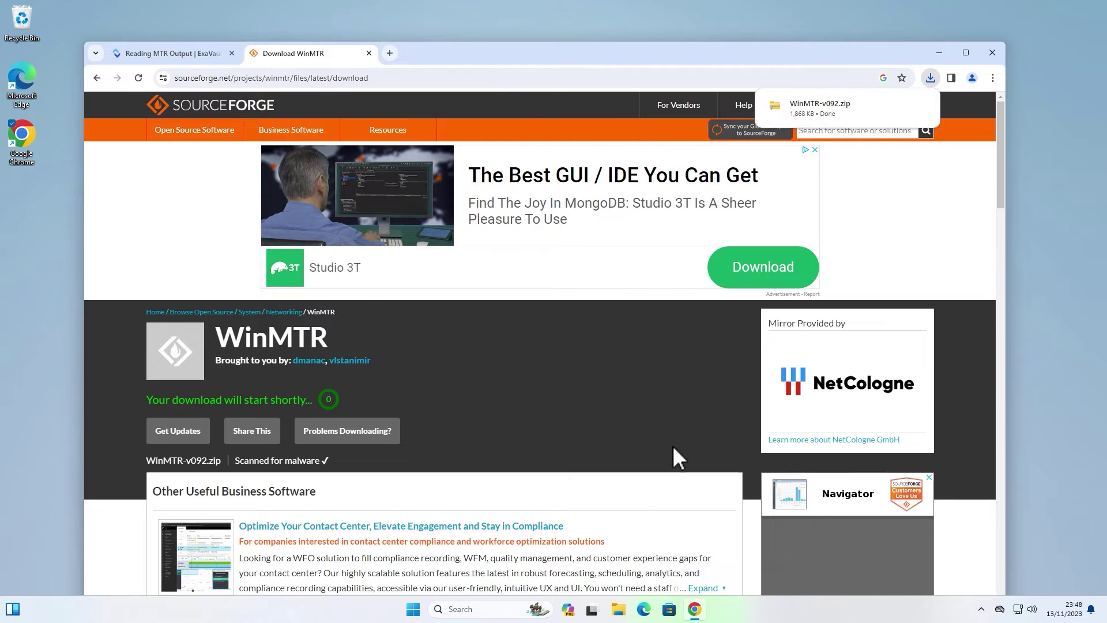
- Extract the WinMTR-v092 zip in the Downloads folder
left_click(620, 610)
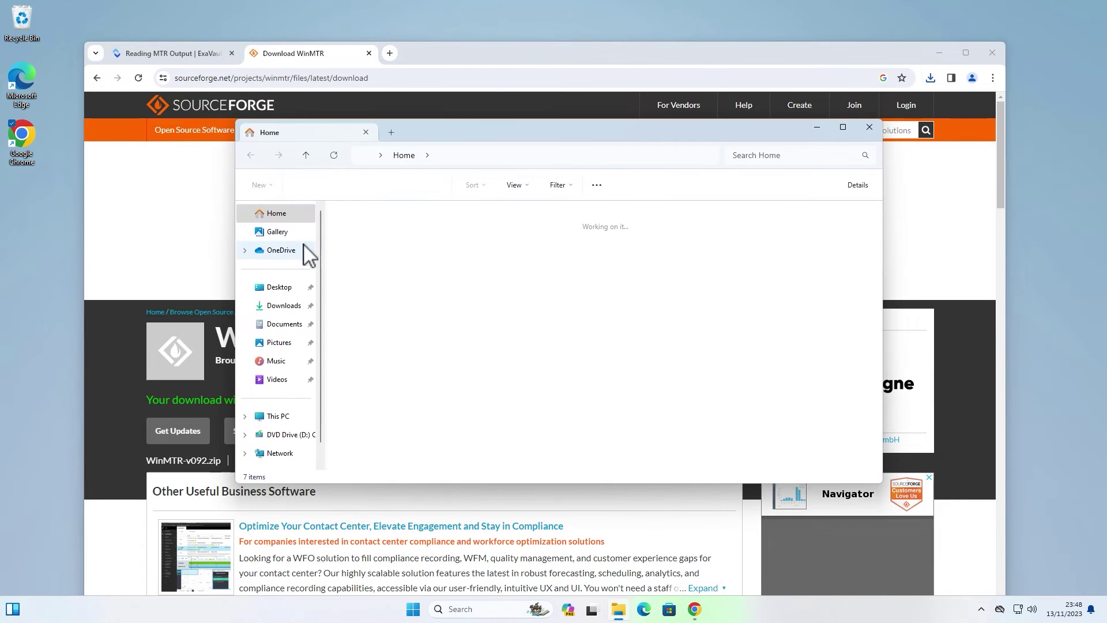
left_click(285, 308)
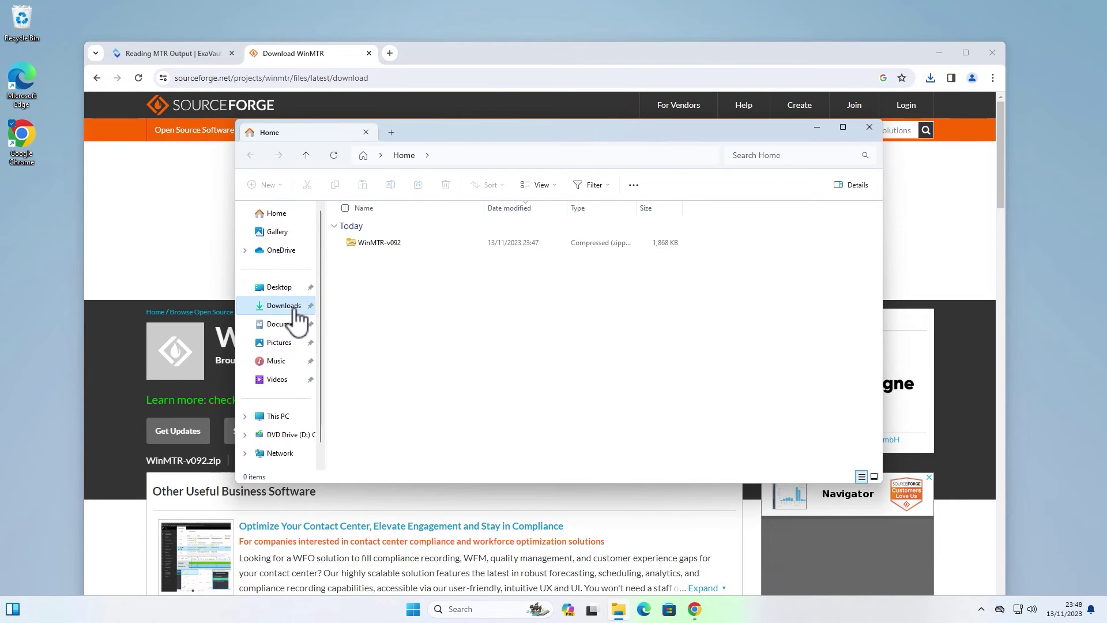
left_click(383, 245)
left_click(601, 186)
left_click(658, 413)
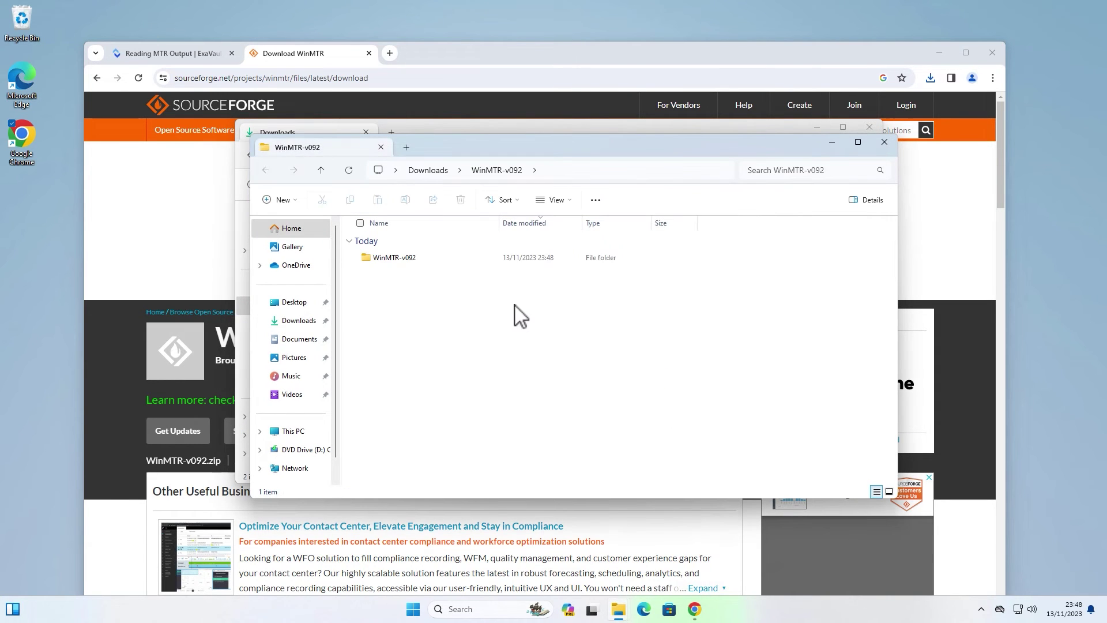
- Open WinMTR-v092\WinMTR_x64 and launch the 64-bit WinMTR application
double_click(398, 258)
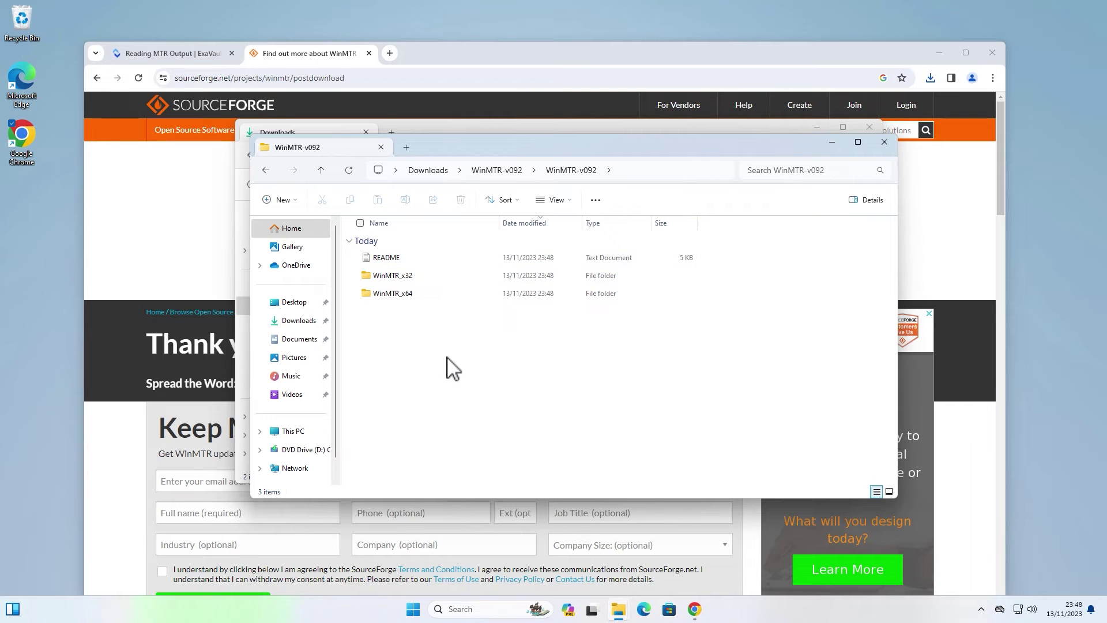
double_click(392, 296)
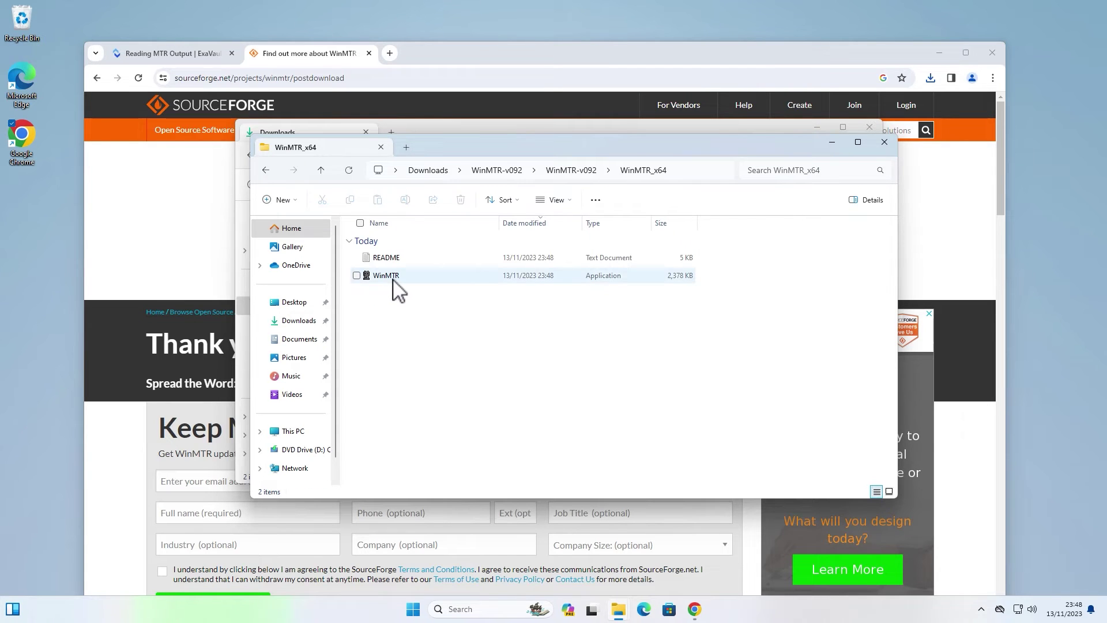
double_click(394, 278)
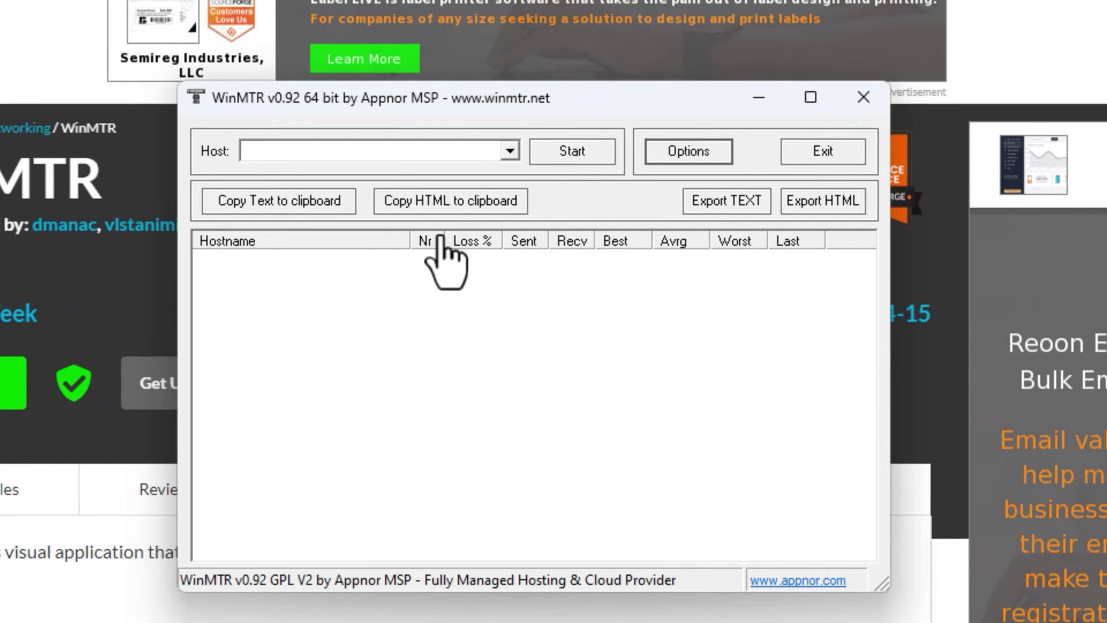
left_click(397, 155)
type("www.google.com")
left_click(564, 154)
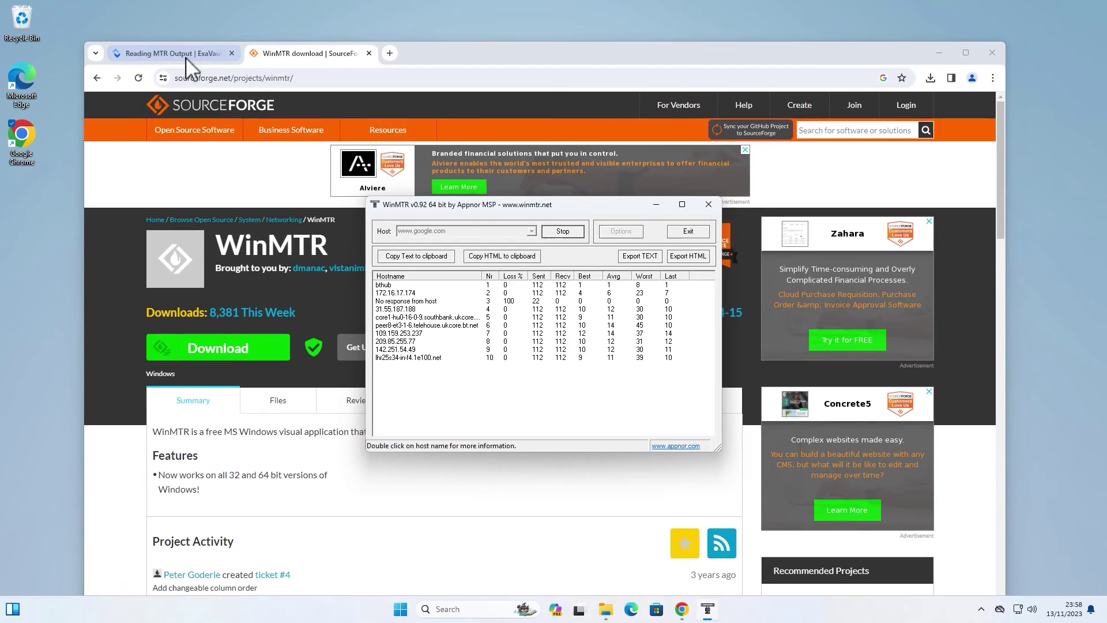
- Switch to the Reading MTR Output article and scroll past Ideal Results
left_click(185, 58)
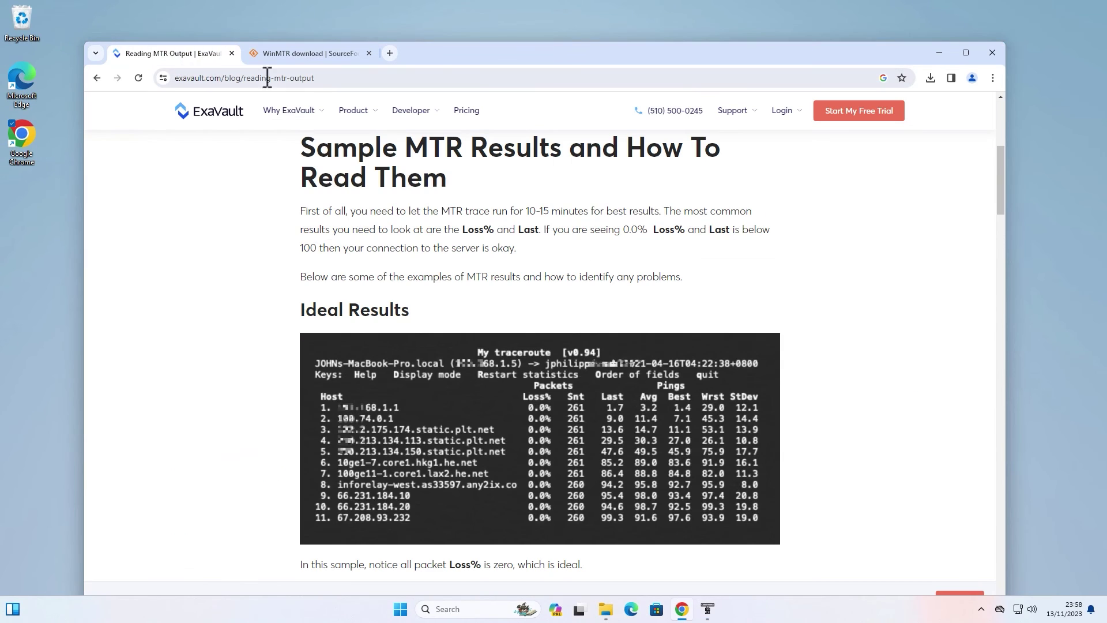
scroll(280, 245, "down", 1)
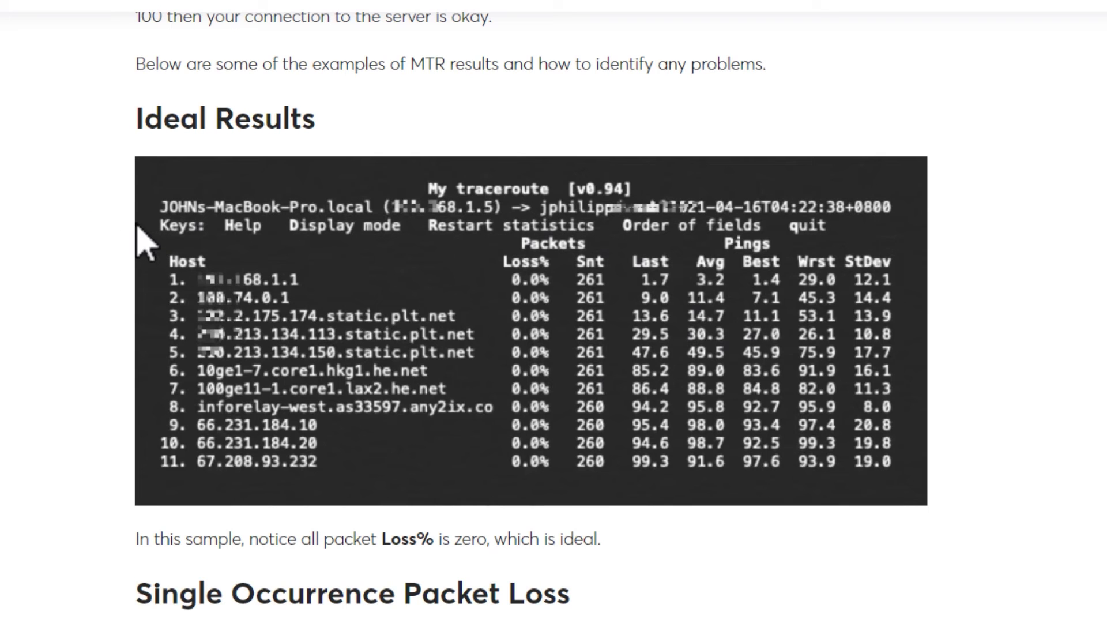
scroll(135, 234, "down", 2)
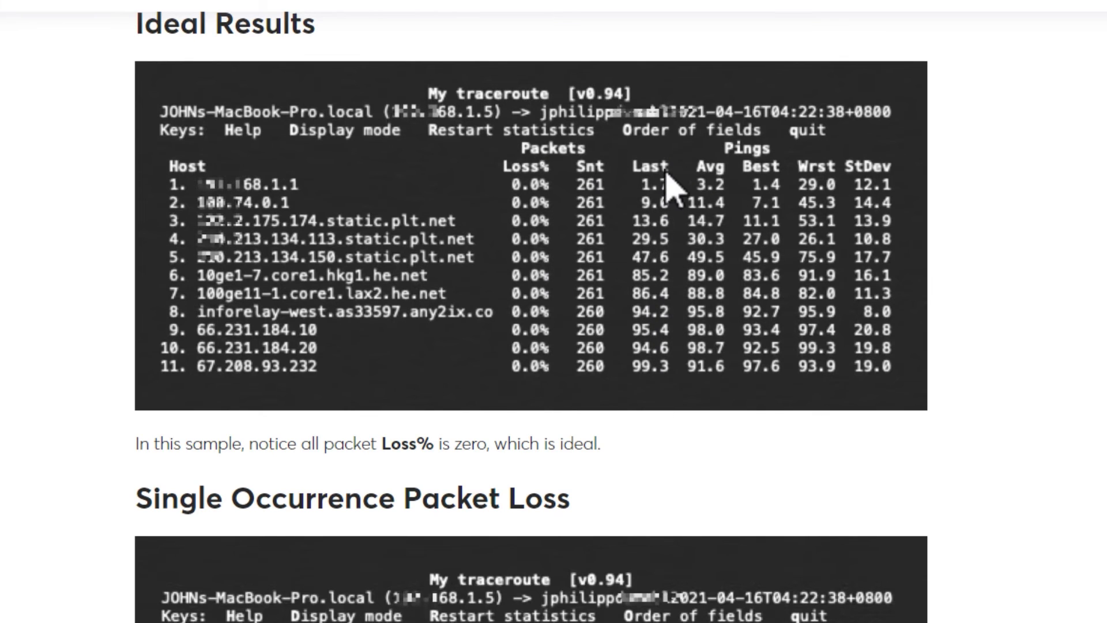
scroll(115, 359, "down", 7)
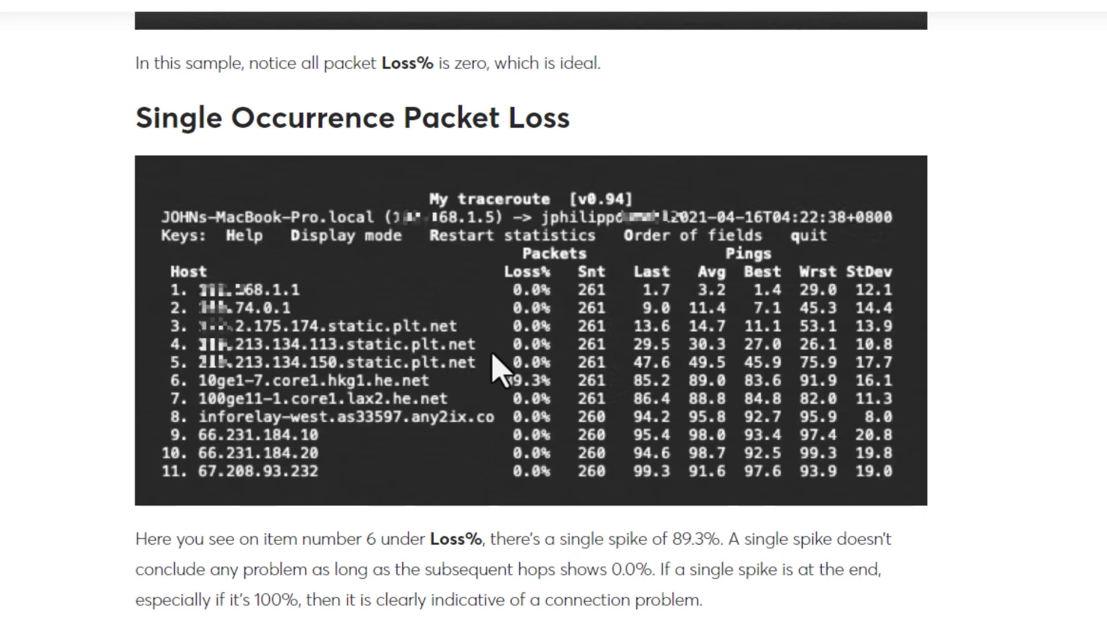
- Highlight 'ISP rate-limiting' under Minimal Packet Loss, then scroll to Significant Packet Loss
scroll(234, 361, "down", 10)
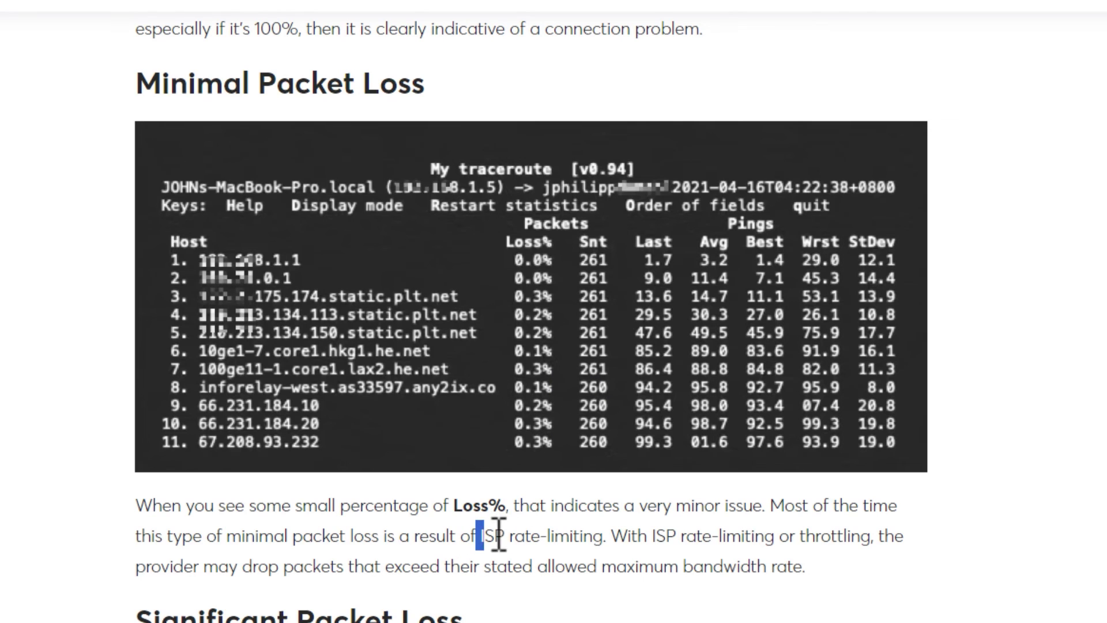
left_click_drag(507, 536, 604, 536)
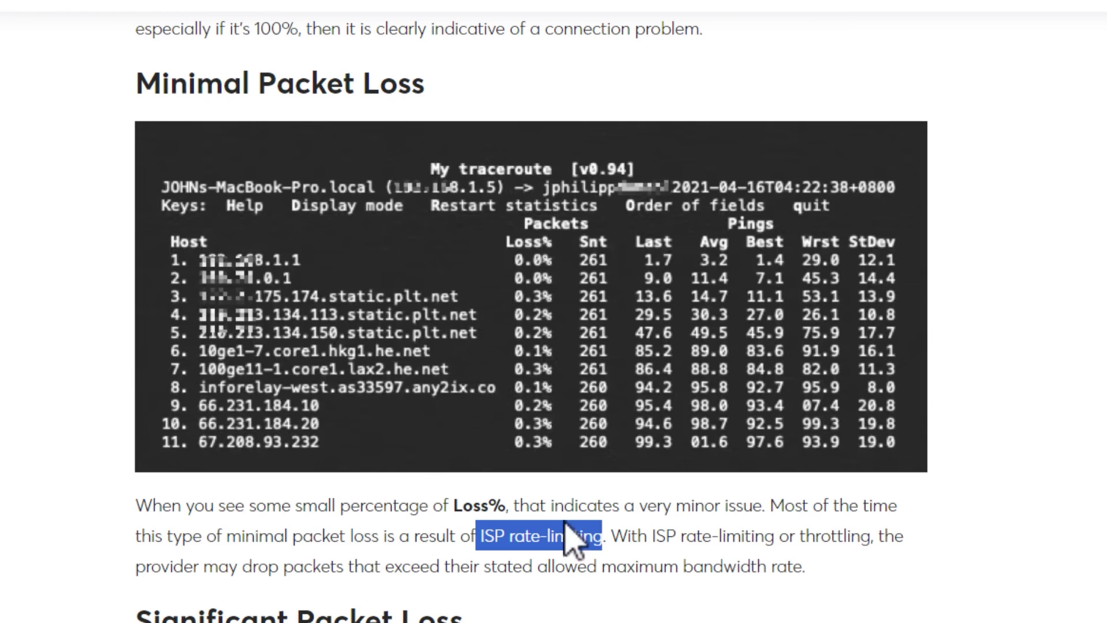
scroll(163, 398, "down", 3)
scroll(167, 398, "down", 5)
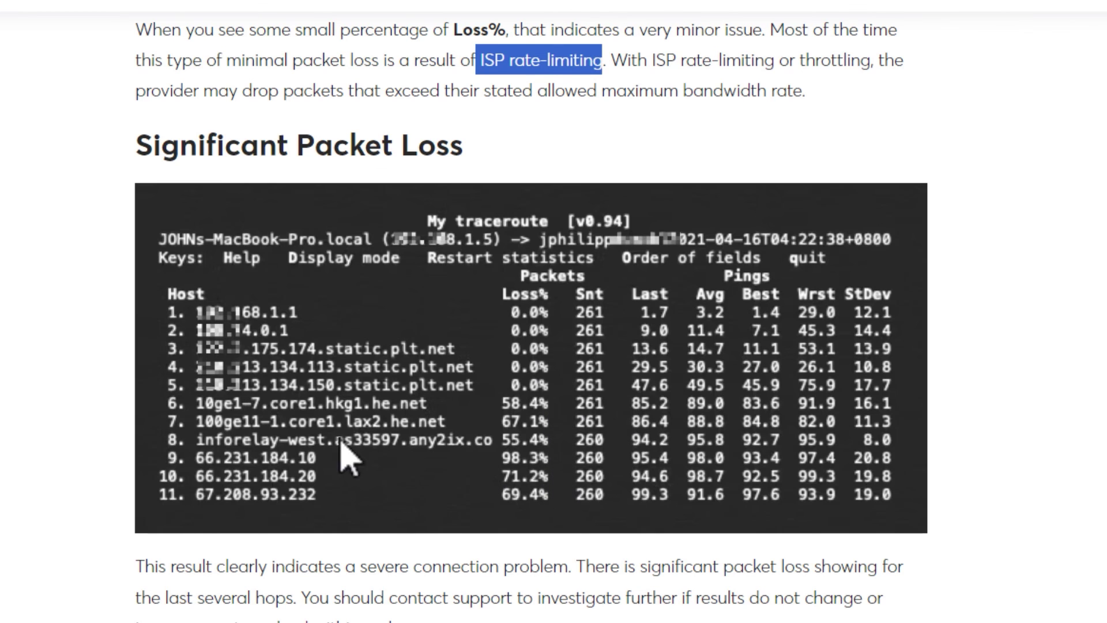
- Scroll the ExaVault article to the Persistent High Latency table showing hops 7–11 near 486–499 ms
scroll(292, 444, "down", 8)
scroll(508, 413, "down", 2)
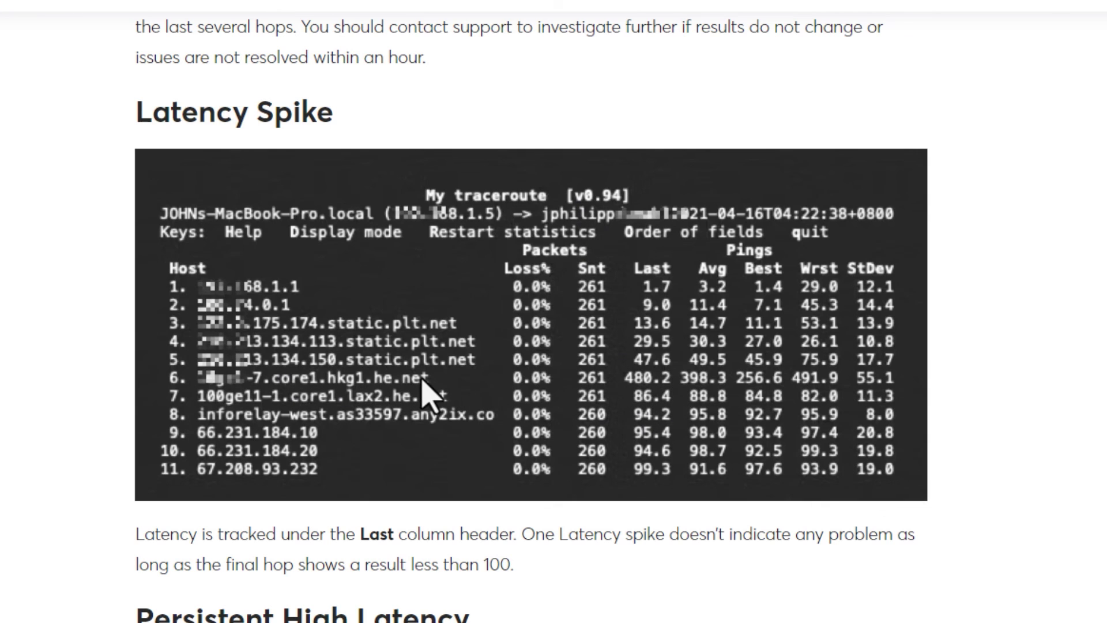
scroll(429, 392, "down", 7)
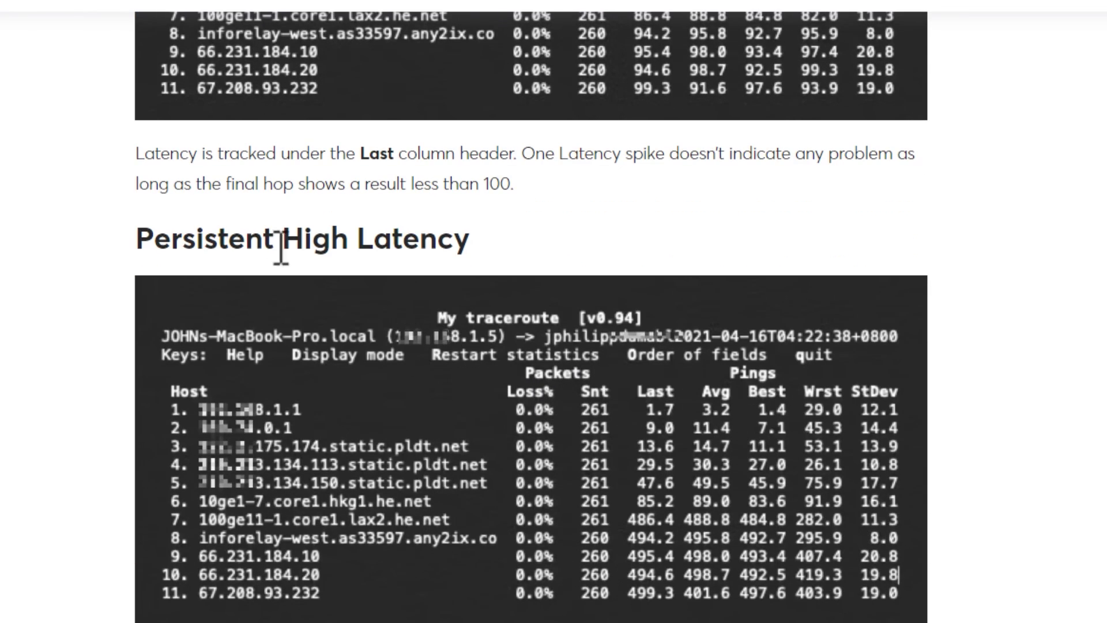